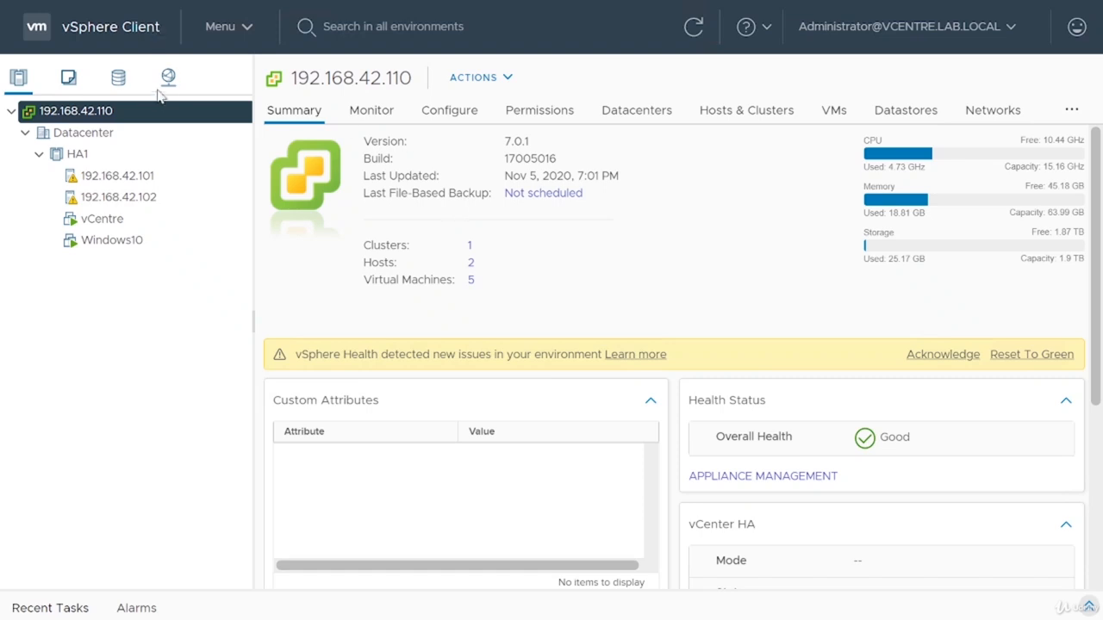
Start a new datastore cluster for the Datacenter in the storage inventory, named SDRS, with Storage DRS left on
click(116, 83)
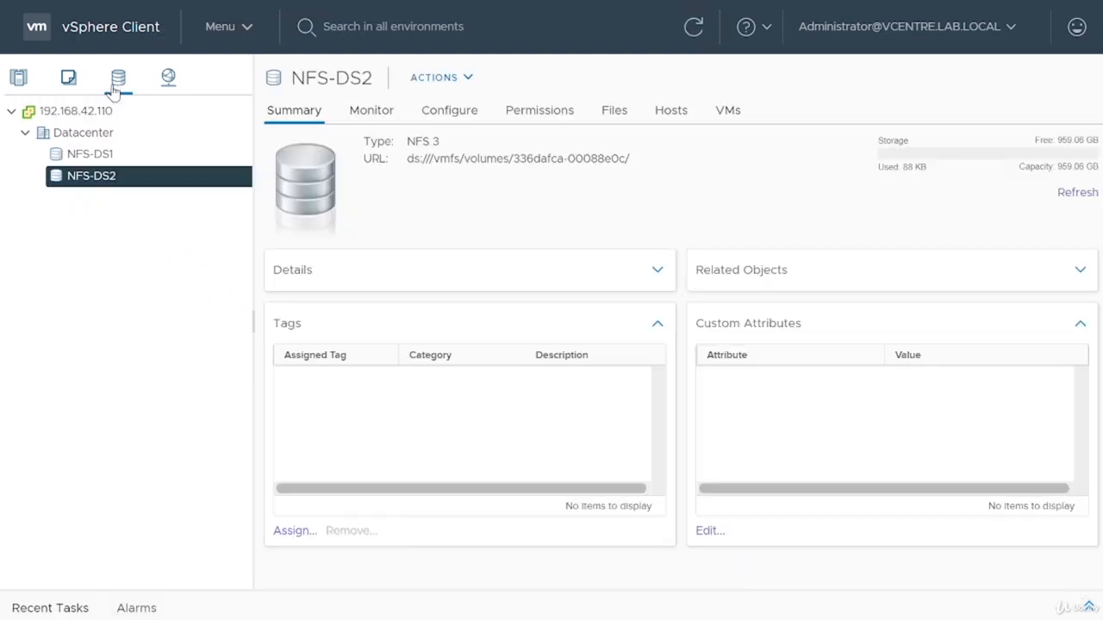
right_click(108, 136)
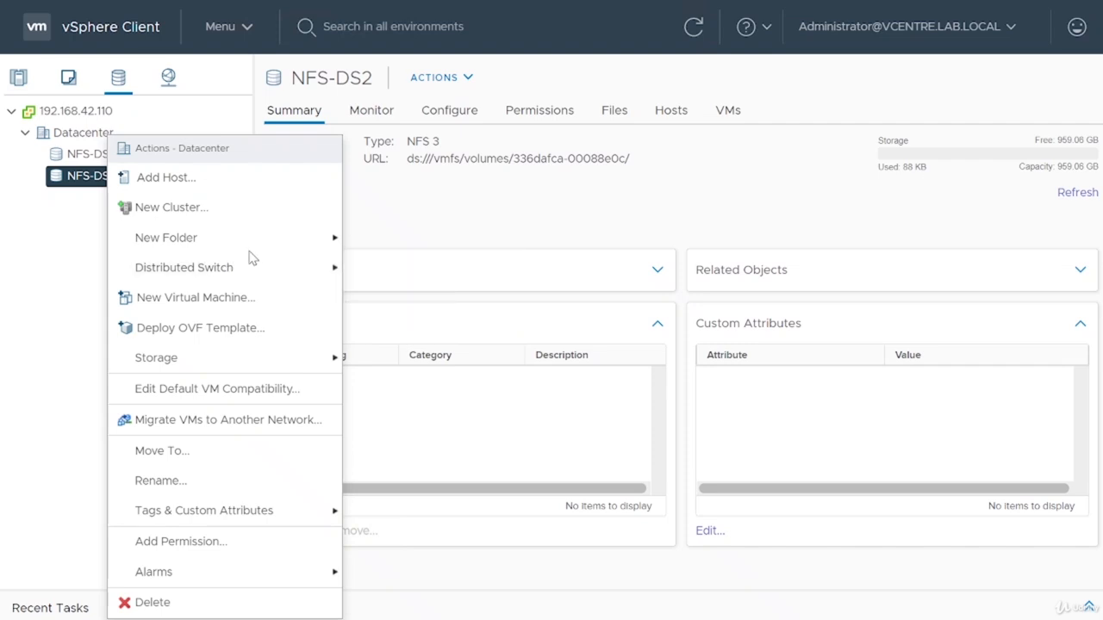
mouse_move(249, 268)
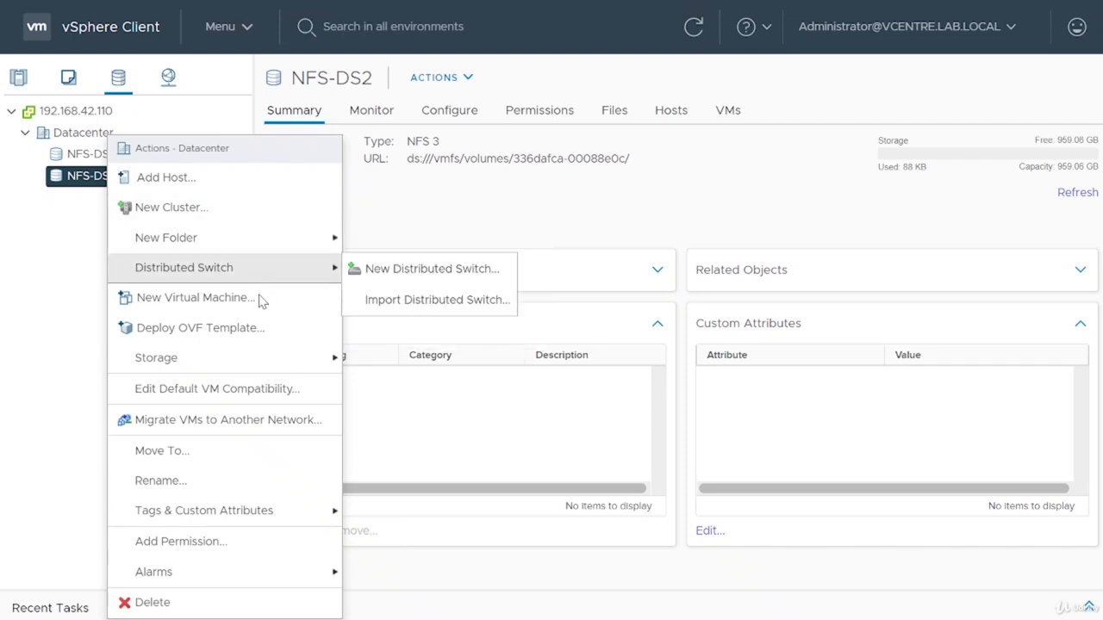
mouse_move(319, 366)
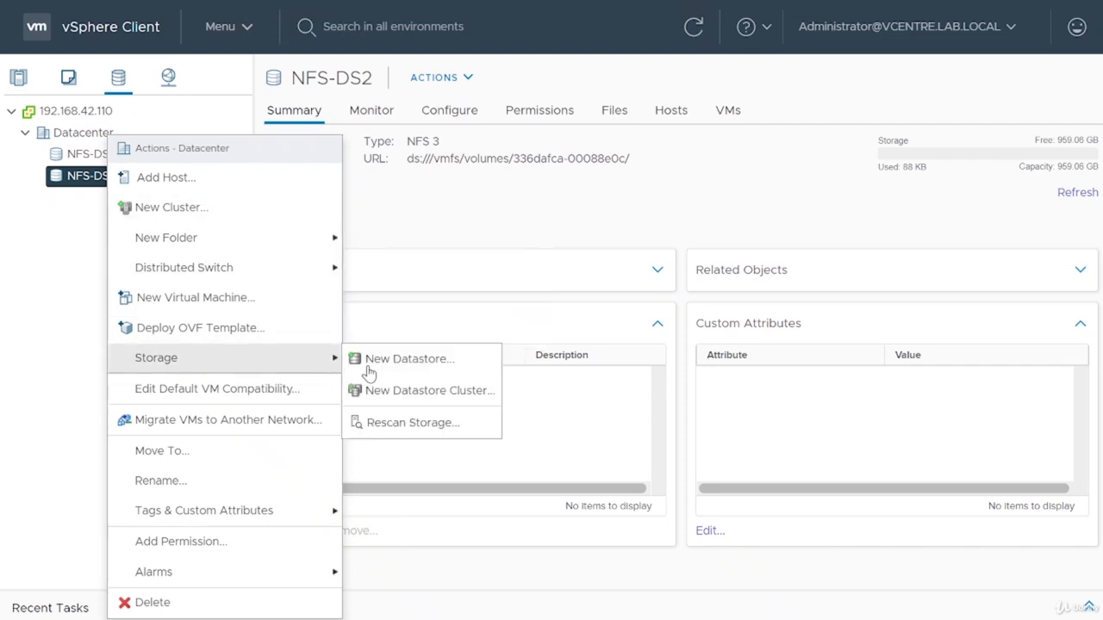
click(432, 398)
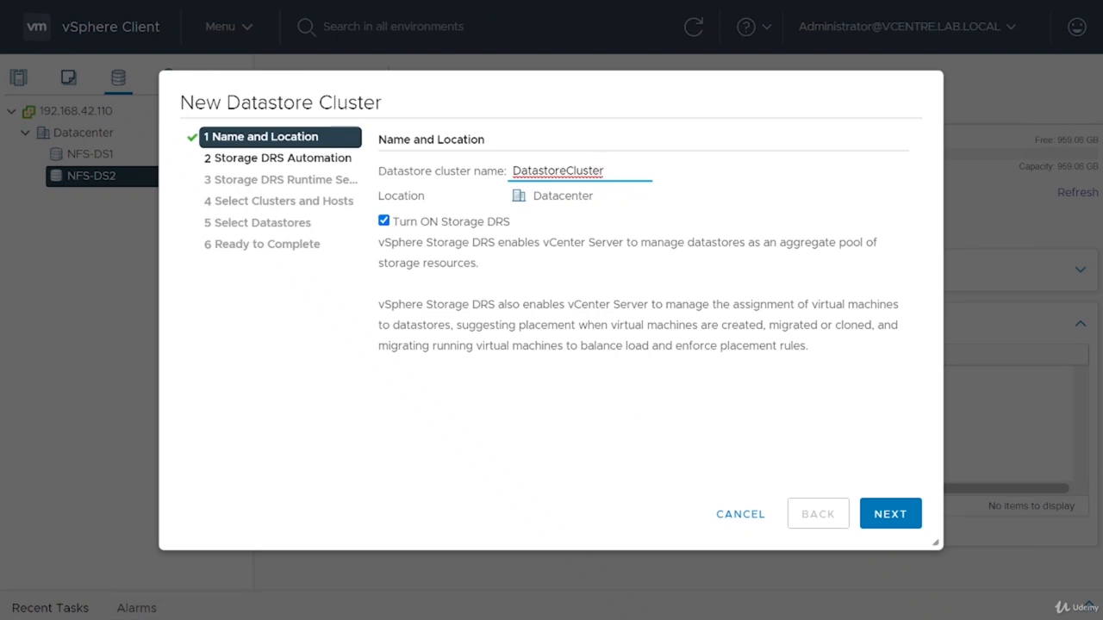
drag(606, 171, 509, 171)
text(SDRS)
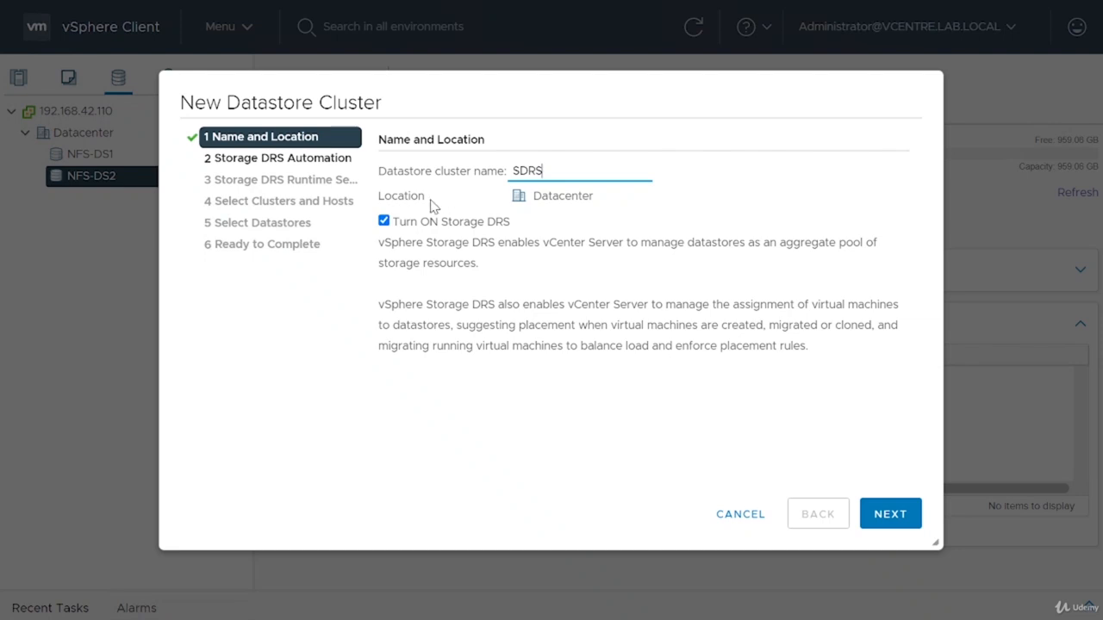
click(884, 517)
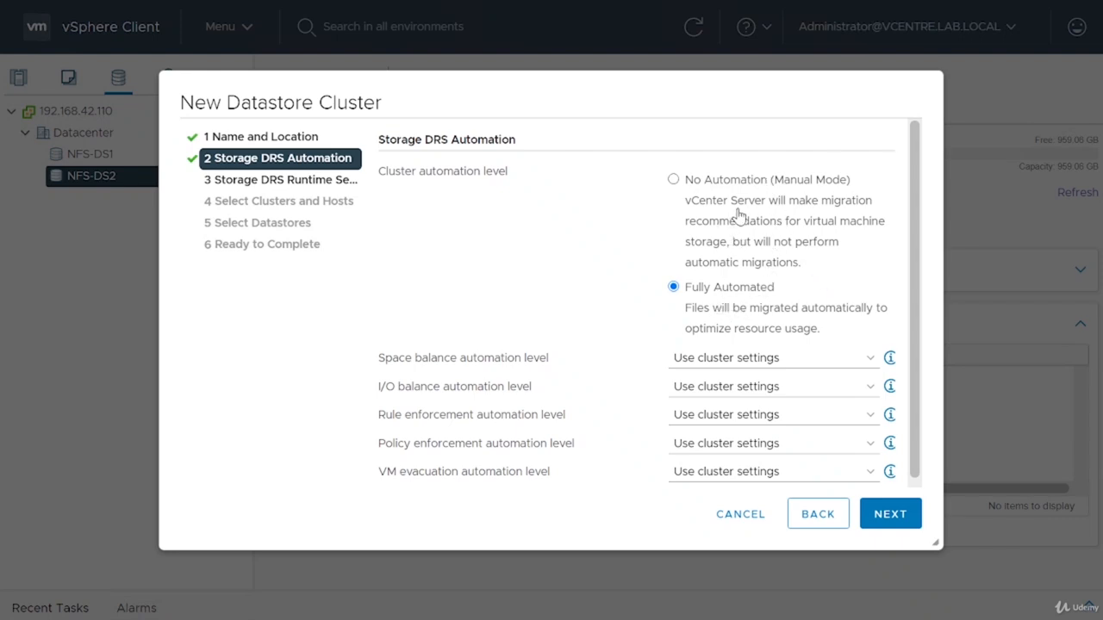
Examine the options for the space balance, rule enforcement and policy enforcement automation levels, and the help on the VM evacuation level
click(720, 357)
click(636, 358)
scroll(638, 372, down, 1)
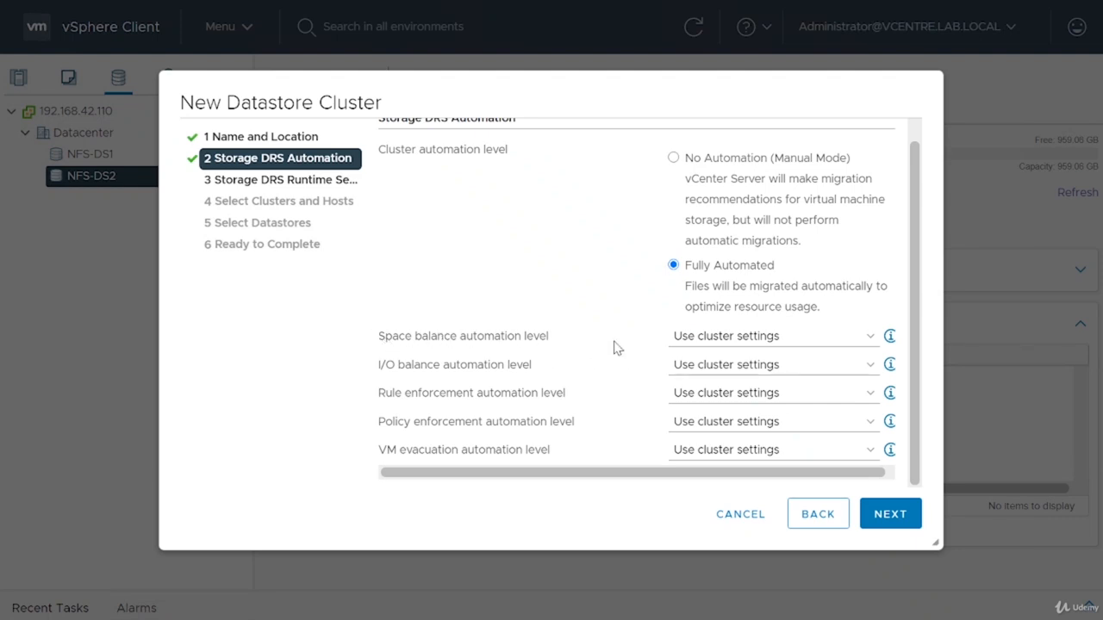
click(690, 338)
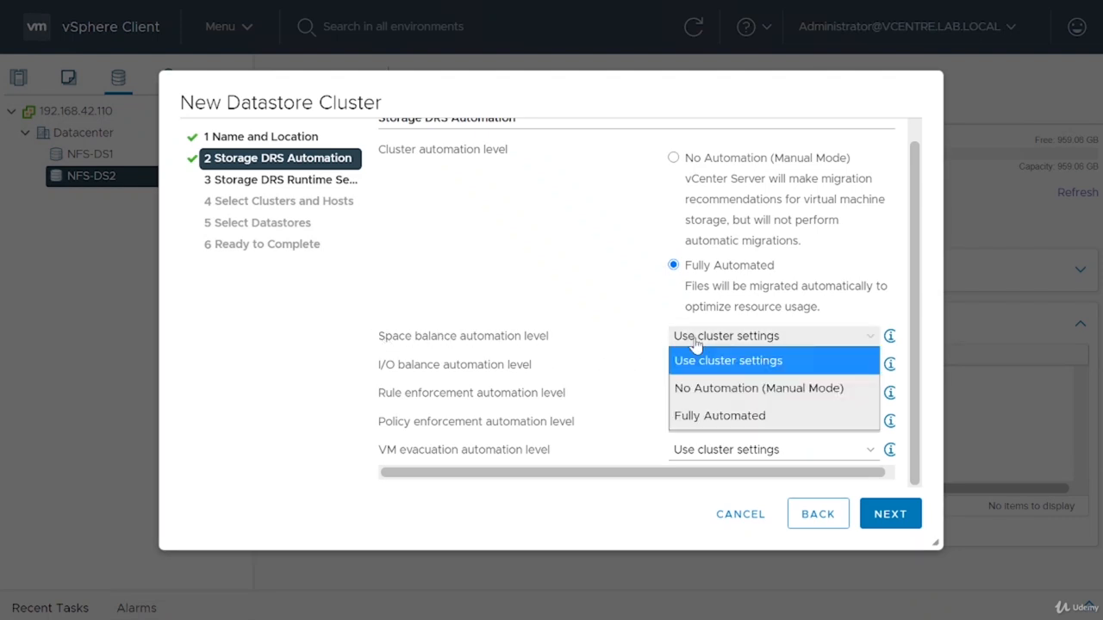
click(638, 334)
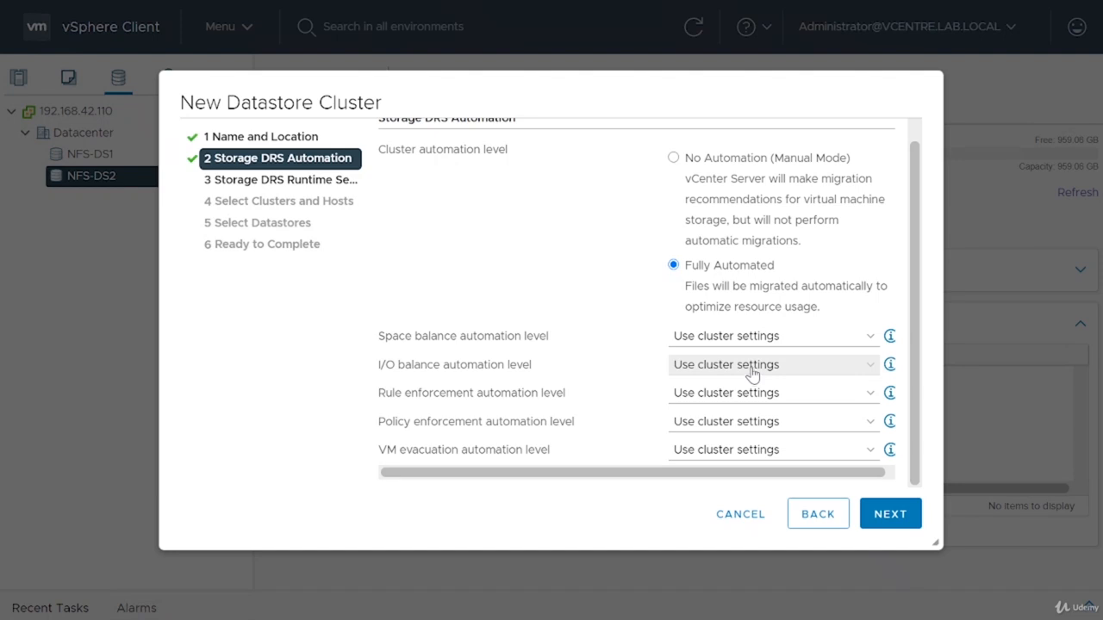
click(681, 394)
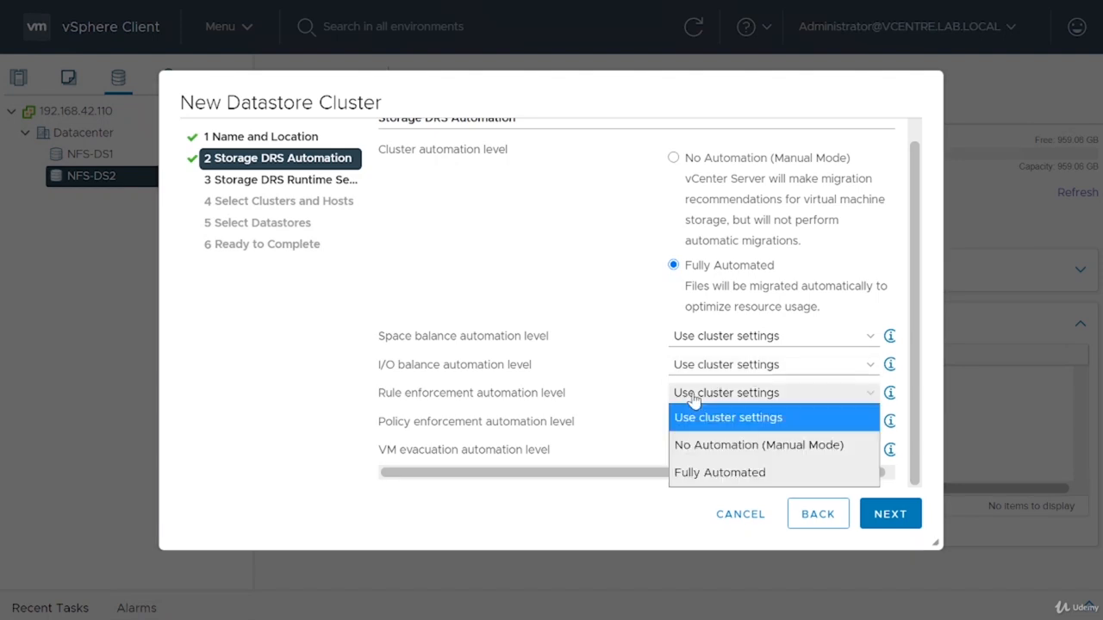
click(592, 403)
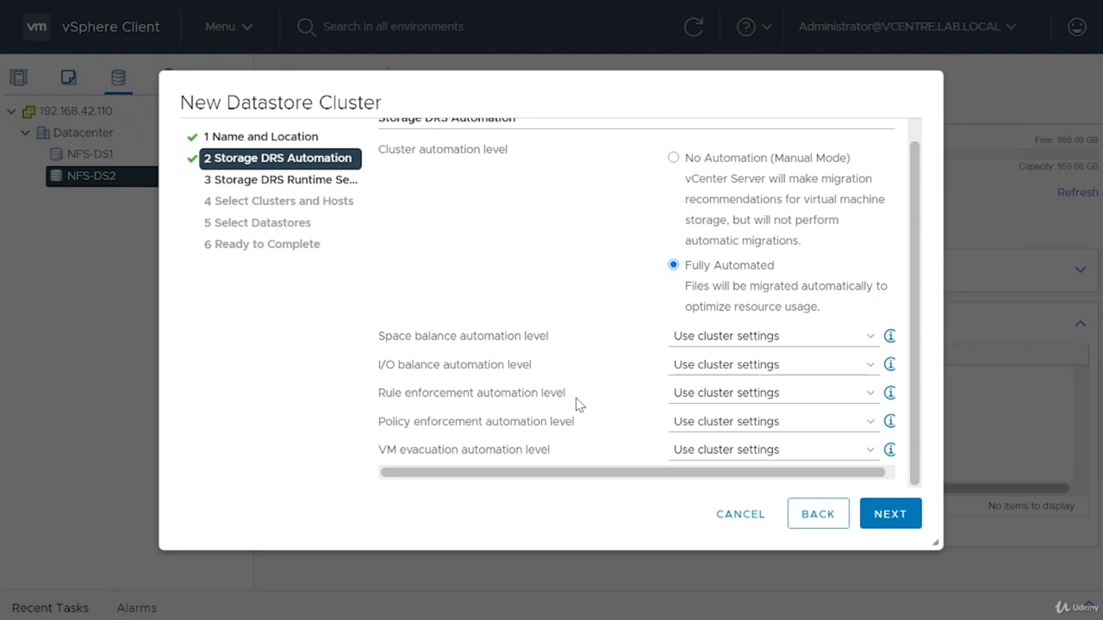
click(722, 428)
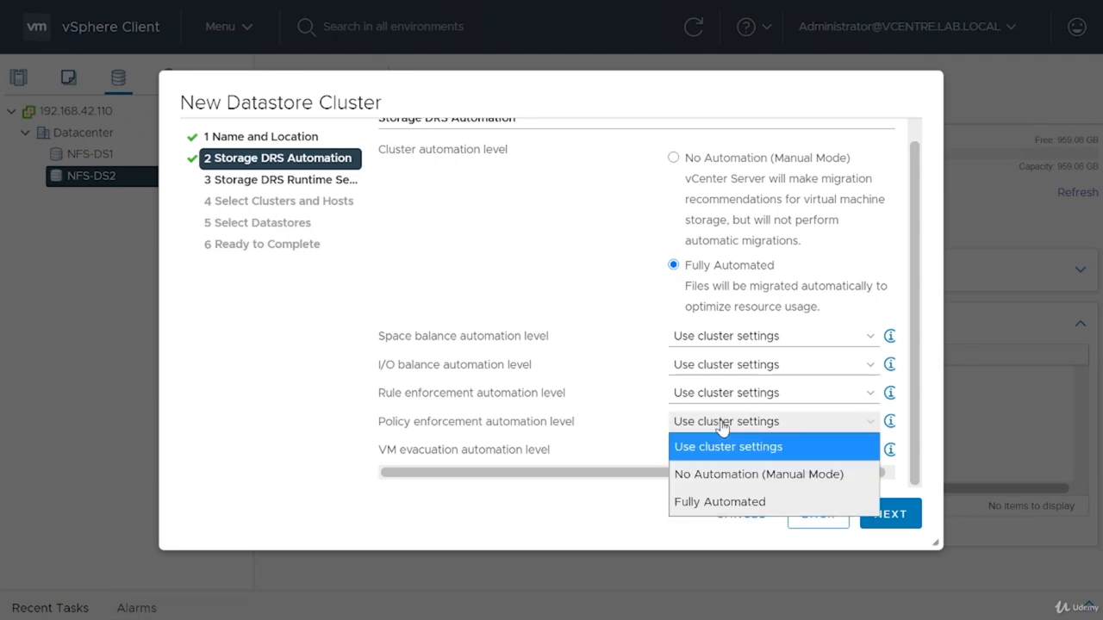
click(389, 438)
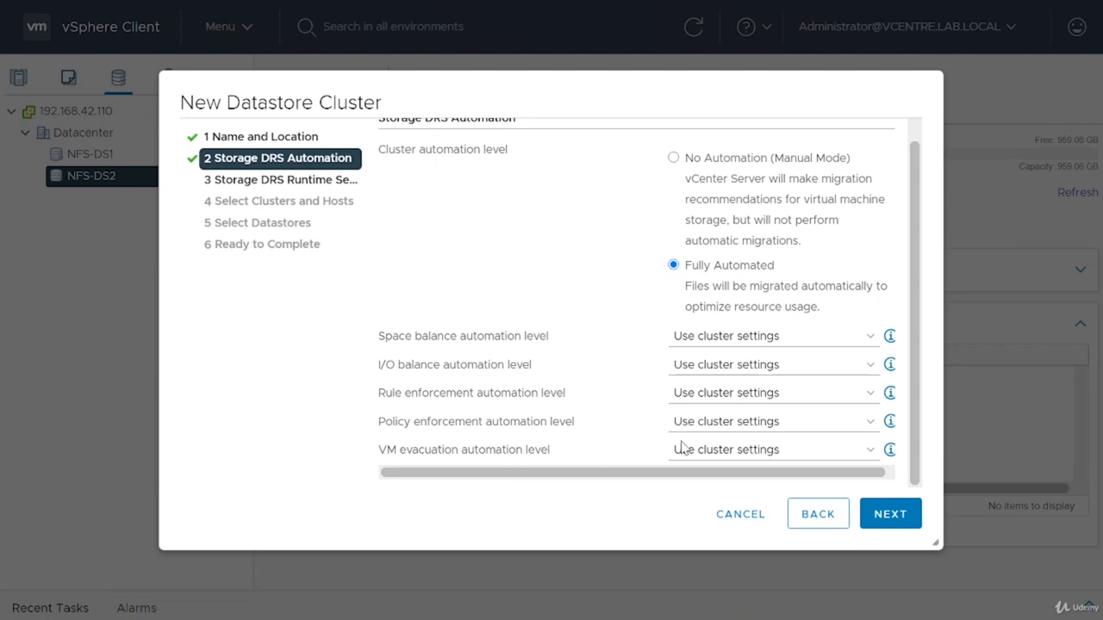
click(890, 451)
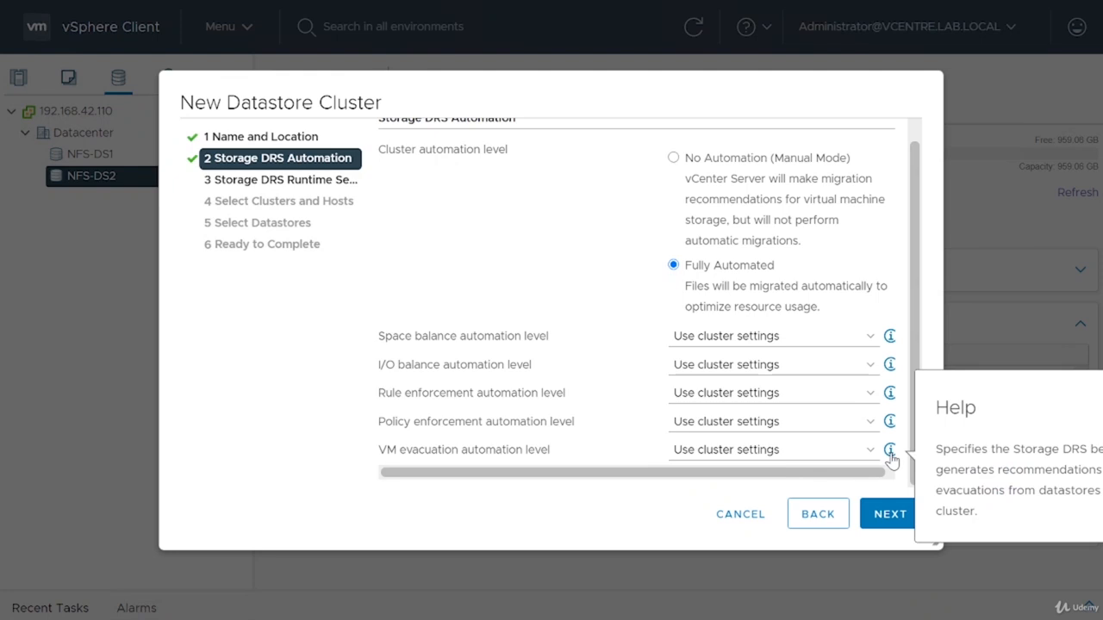
click(891, 455)
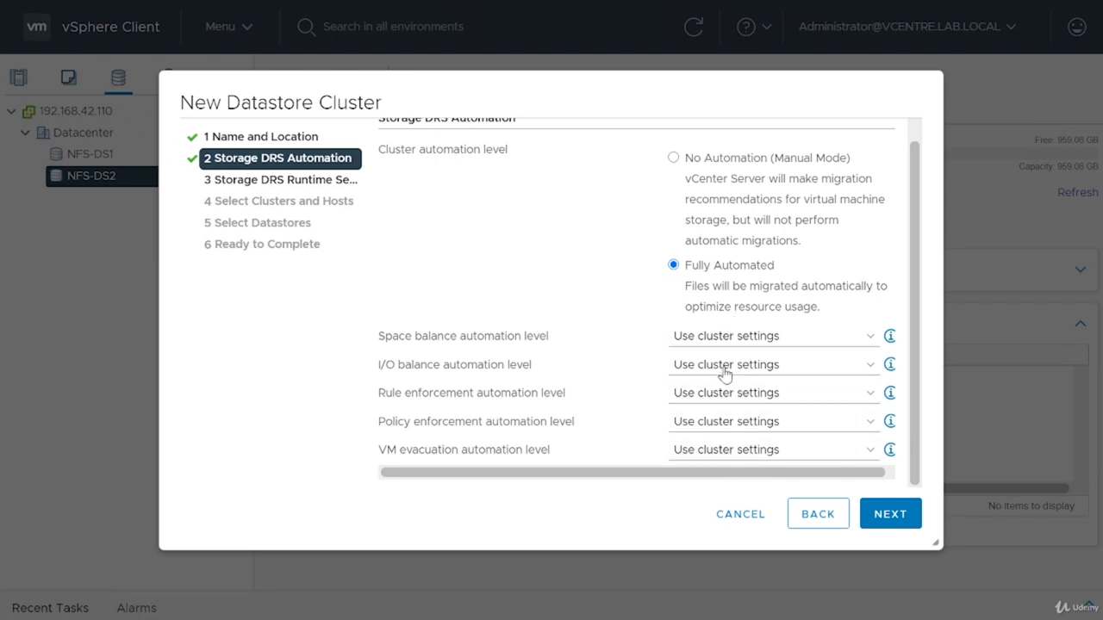
Keep the Fully Automated level and accept the runtime settings with I/O metric enabled, 15 ms latency and 80 % utilized space thresholds
click(890, 515)
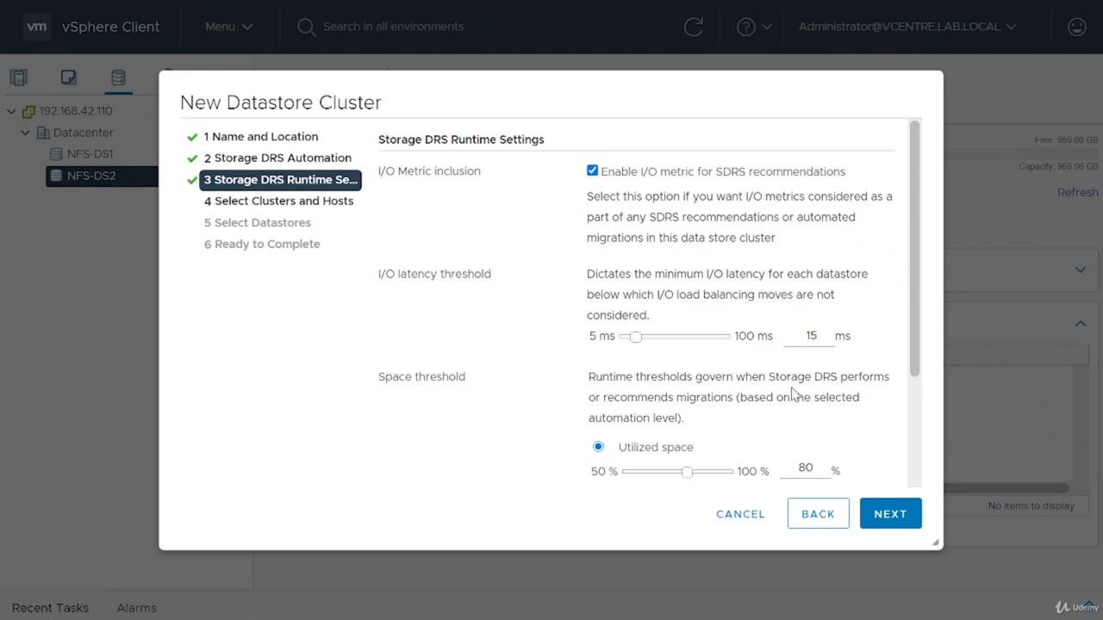
scroll(794, 392, down, 1)
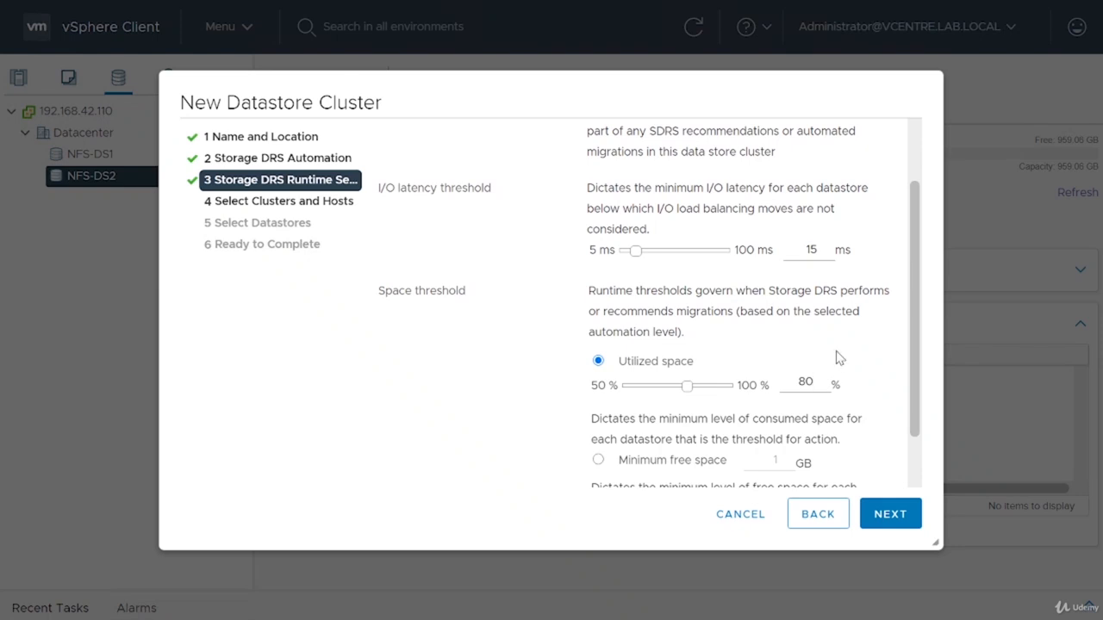
scroll(819, 379, down, 2)
click(913, 515)
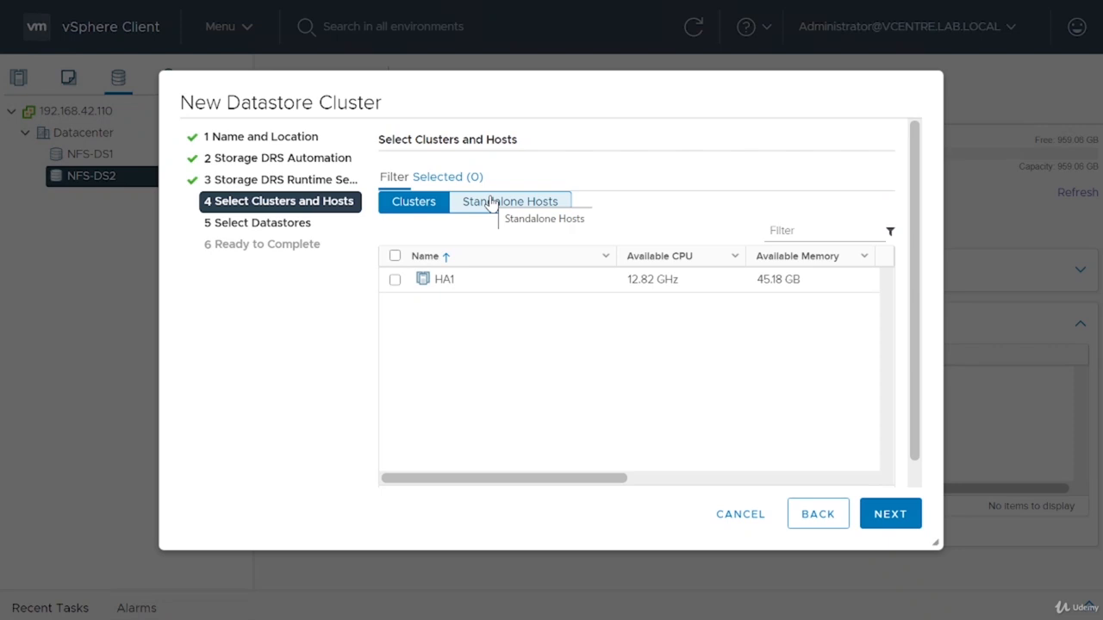
Assign cluster HA1 and datastores NFS-DS1 and NFS-DS2 to the datastore cluster and finish creating it
click(397, 279)
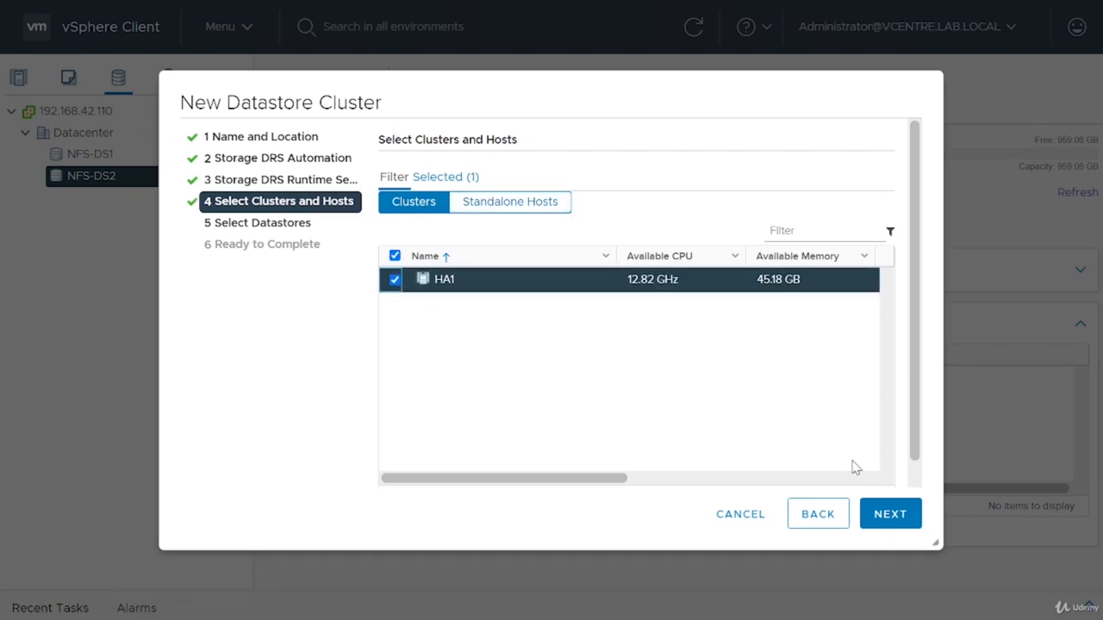
click(898, 527)
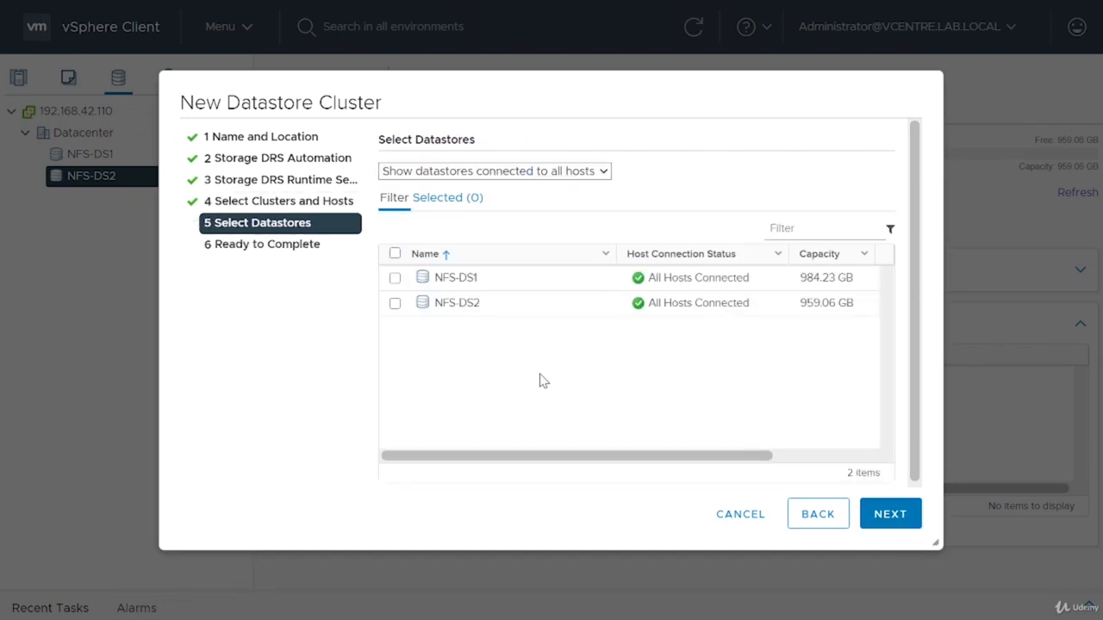
click(395, 253)
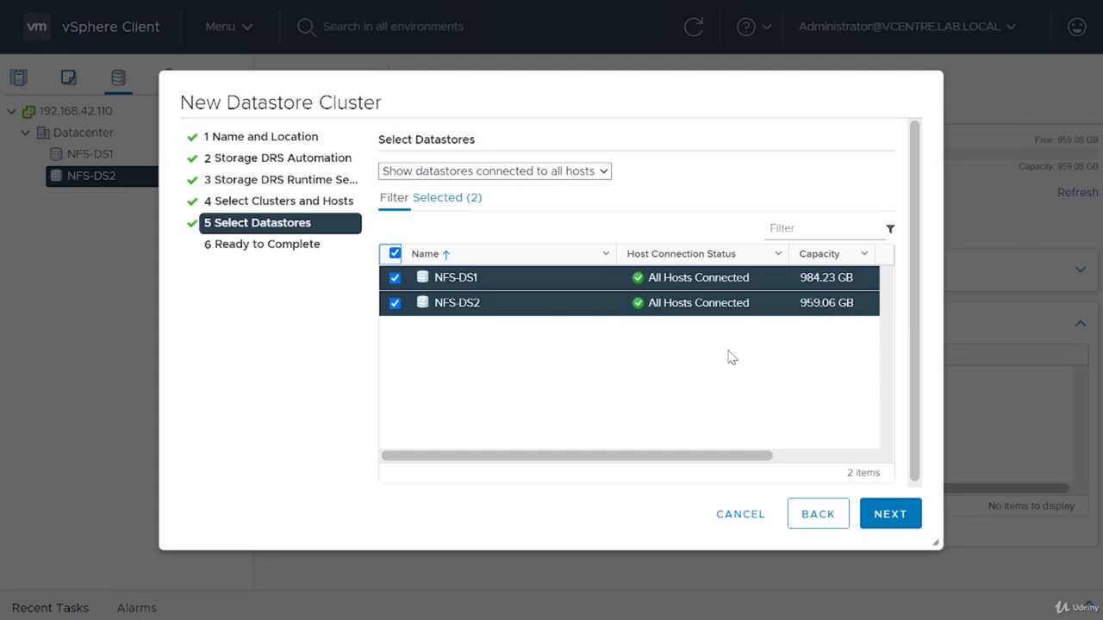
click(904, 513)
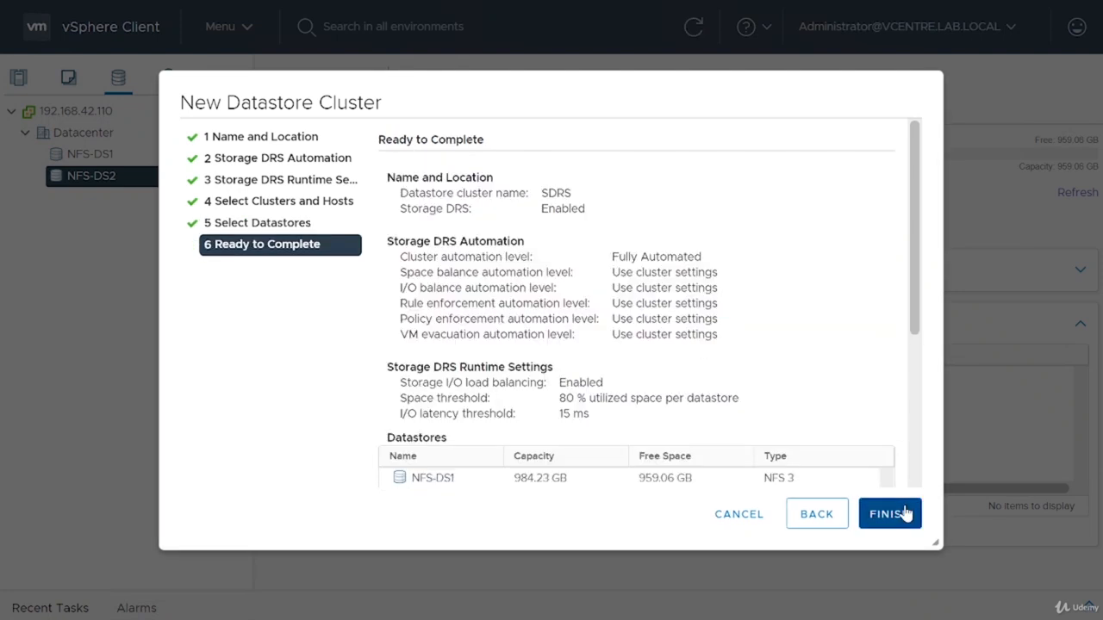
click(904, 514)
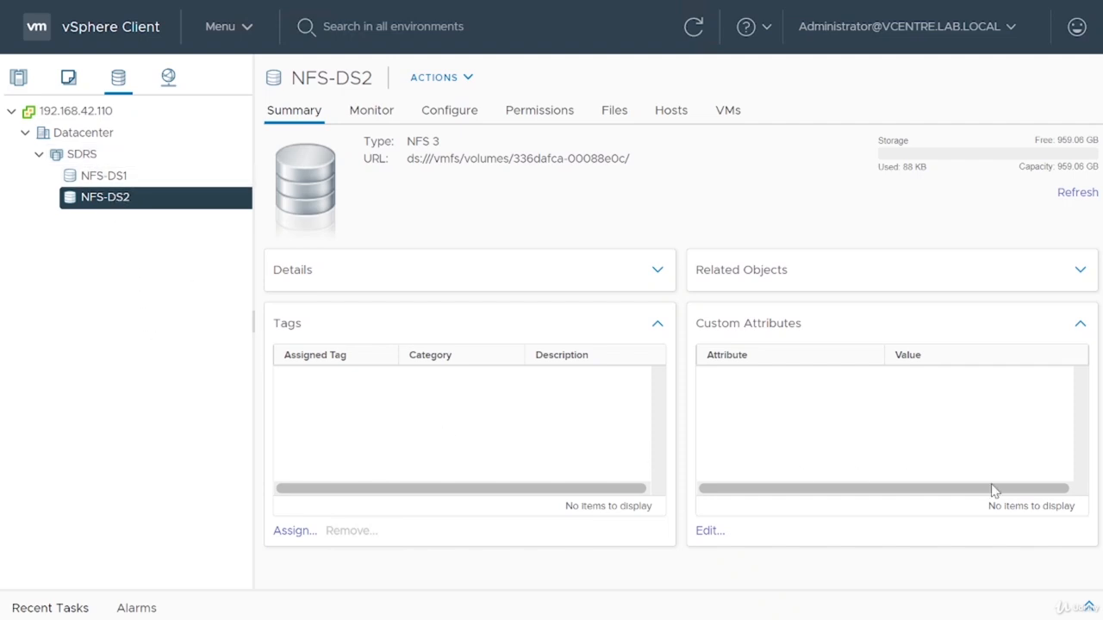
Review the recent tasks and the summaries of the Windows10 and vCentre virtual machines in the hosts and clusters inventory
click(1088, 606)
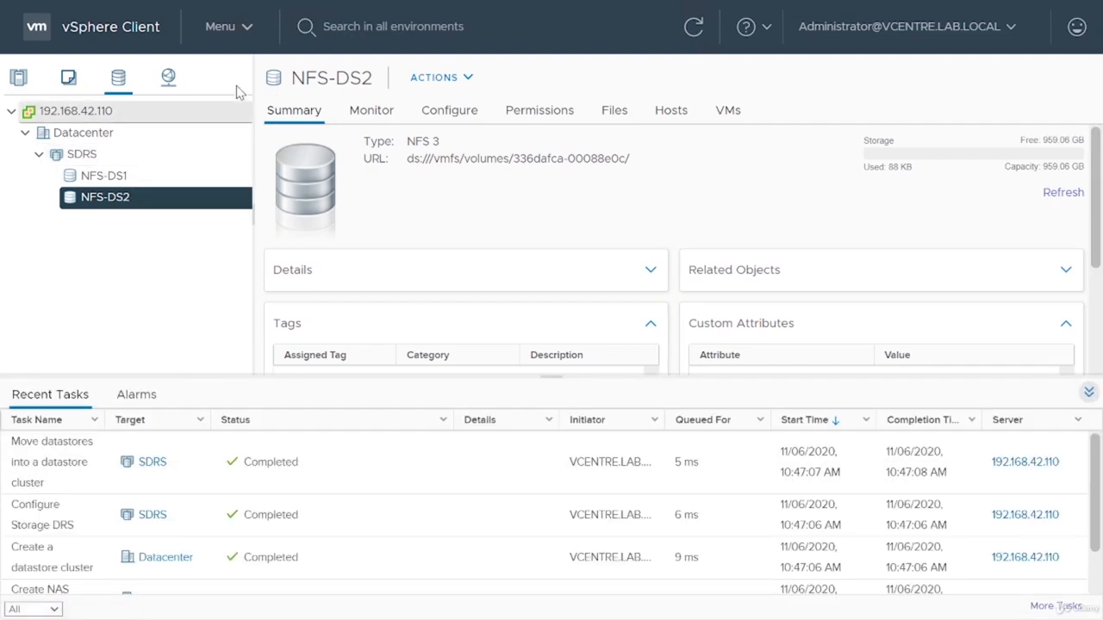
click(224, 33)
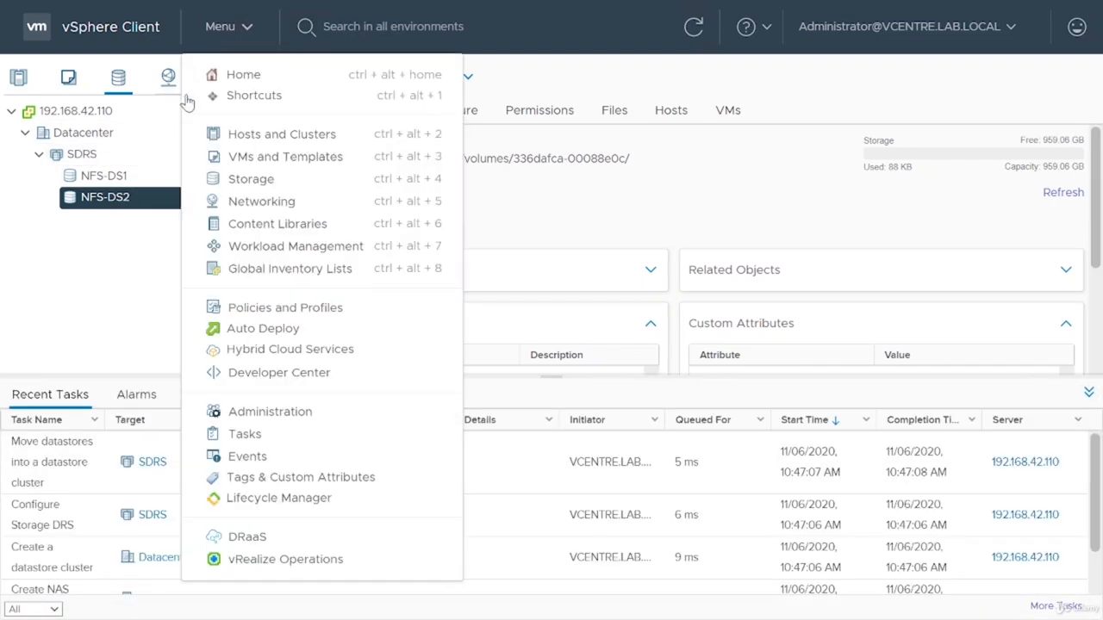
click(18, 79)
click(102, 239)
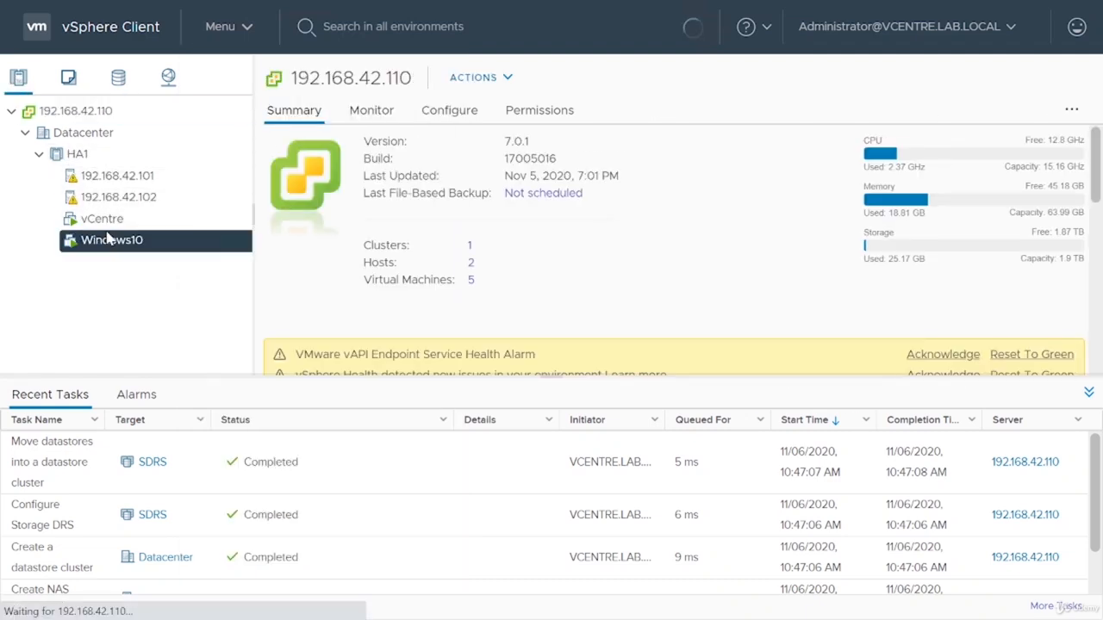
scroll(582, 276, down, 2)
scroll(582, 276, down, 4)
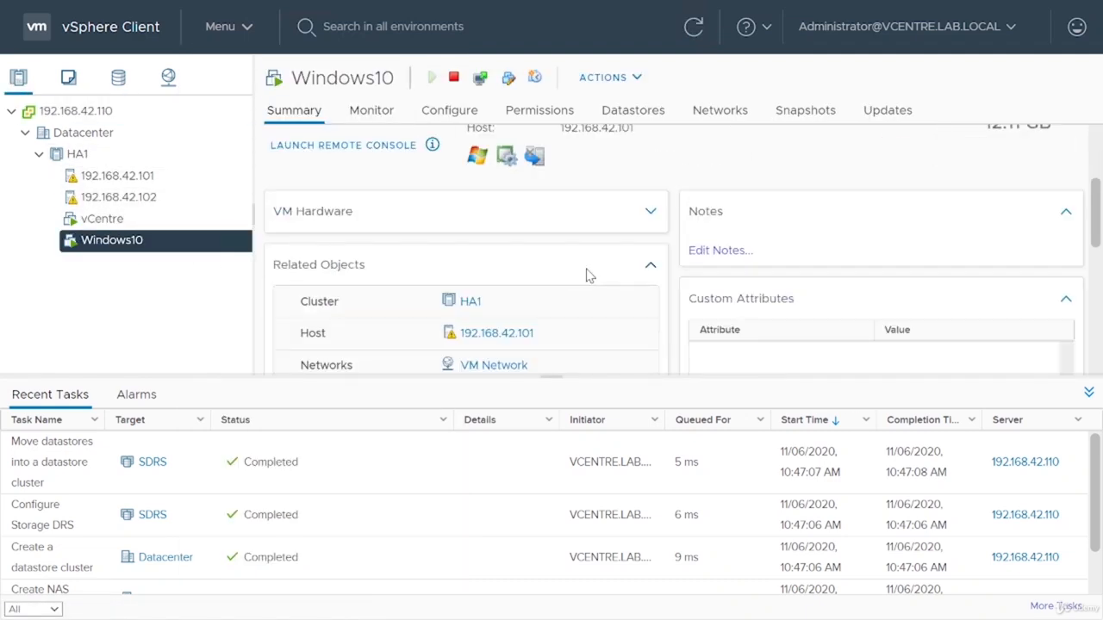
click(125, 226)
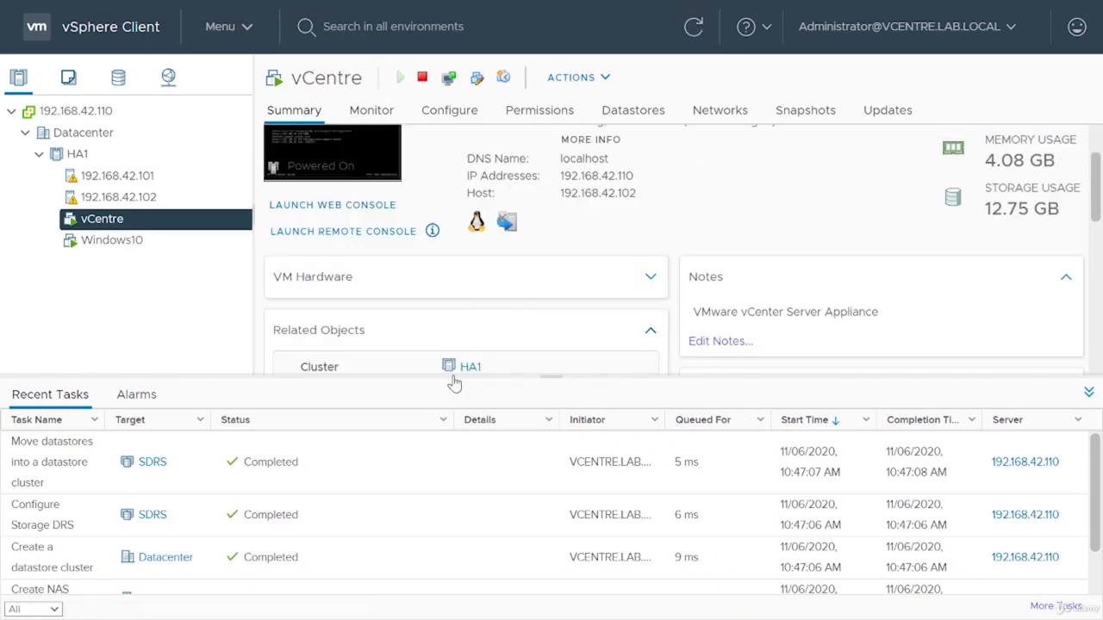
click(1089, 392)
Check the Storage DRS recommendations, faults and history of the SDRS datastore cluster
click(120, 88)
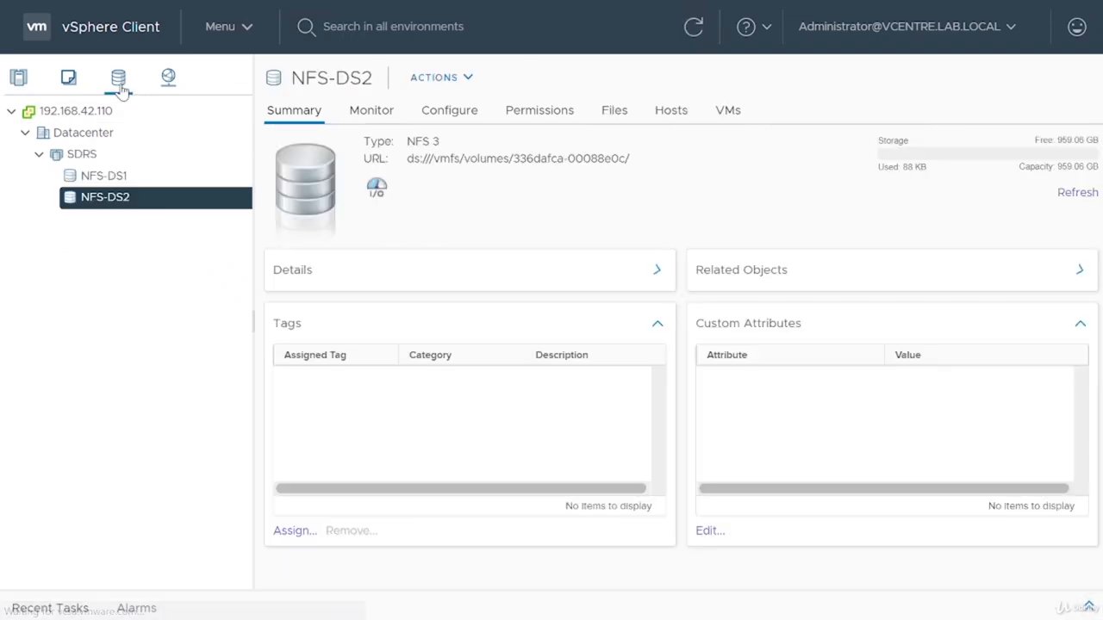
click(380, 110)
click(129, 160)
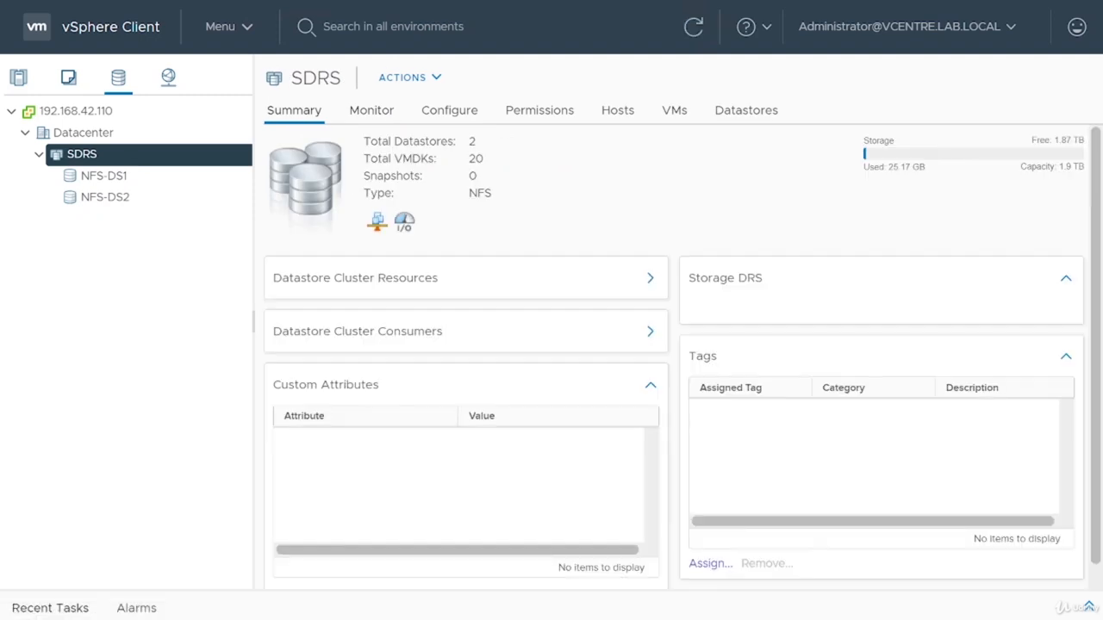
click(372, 111)
click(321, 456)
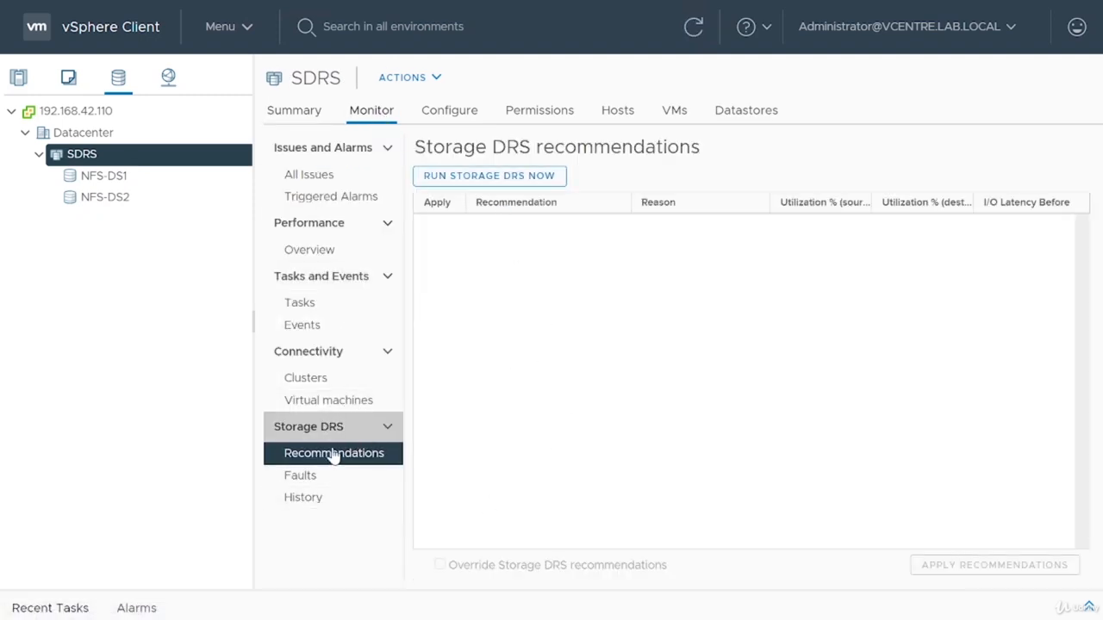
click(306, 476)
click(308, 504)
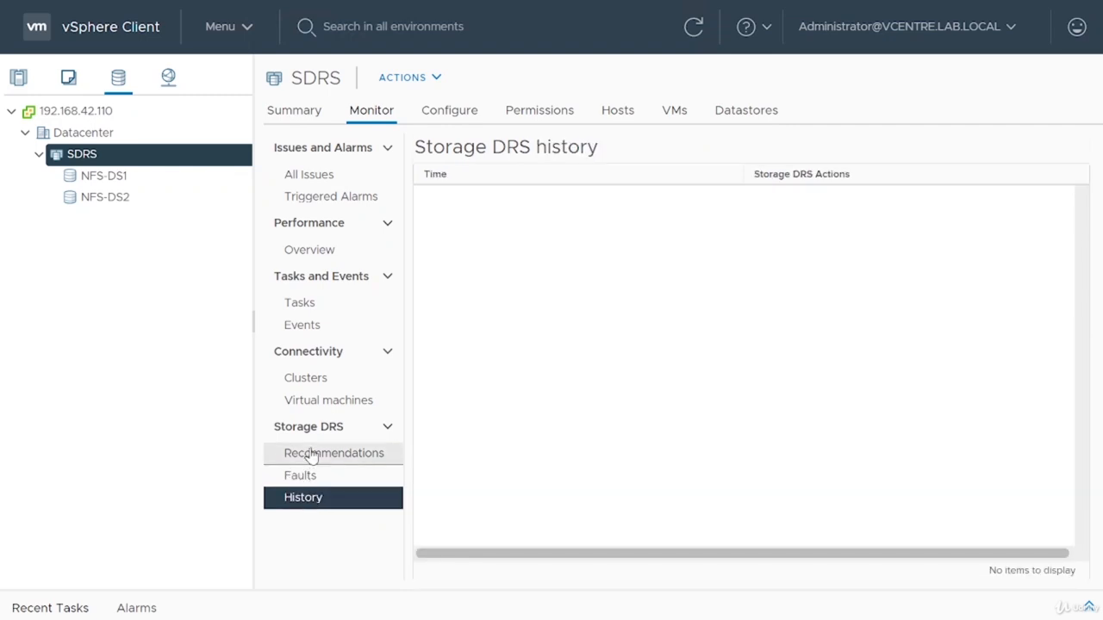
click(313, 457)
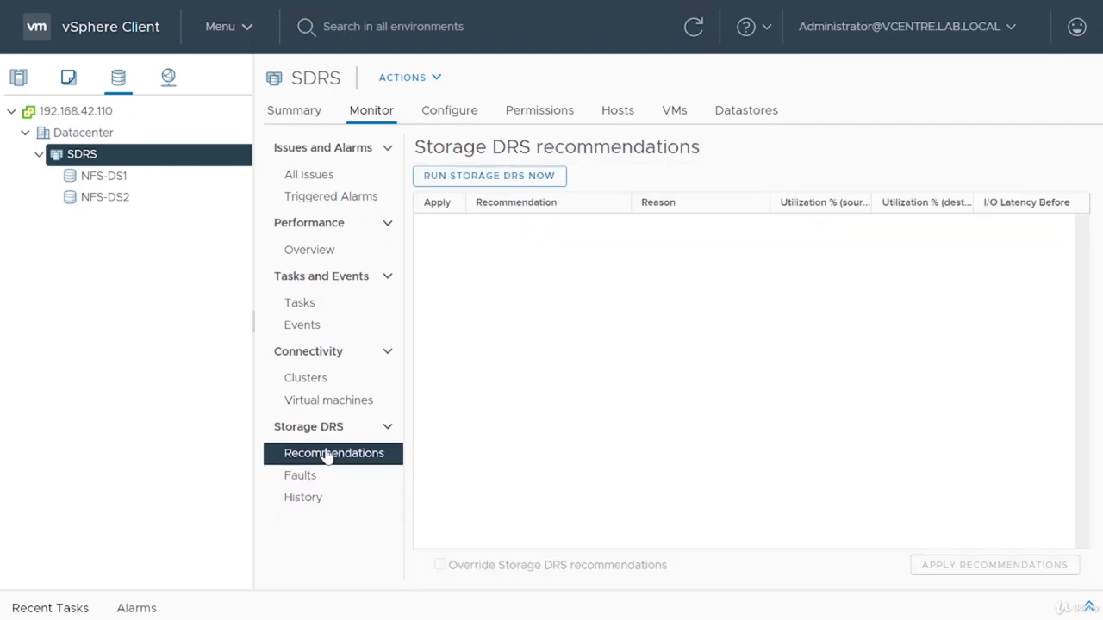
Put the NFS-DS1 datastore into maintenance mode with the recent tasks list shown
click(1088, 607)
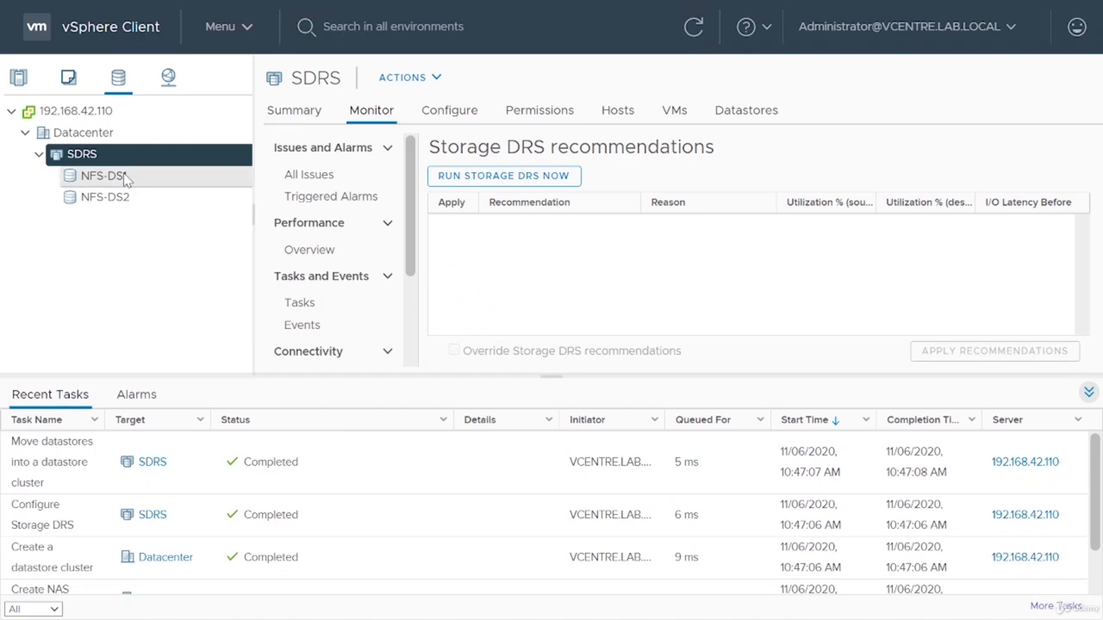
right_click(119, 182)
mouse_move(301, 395)
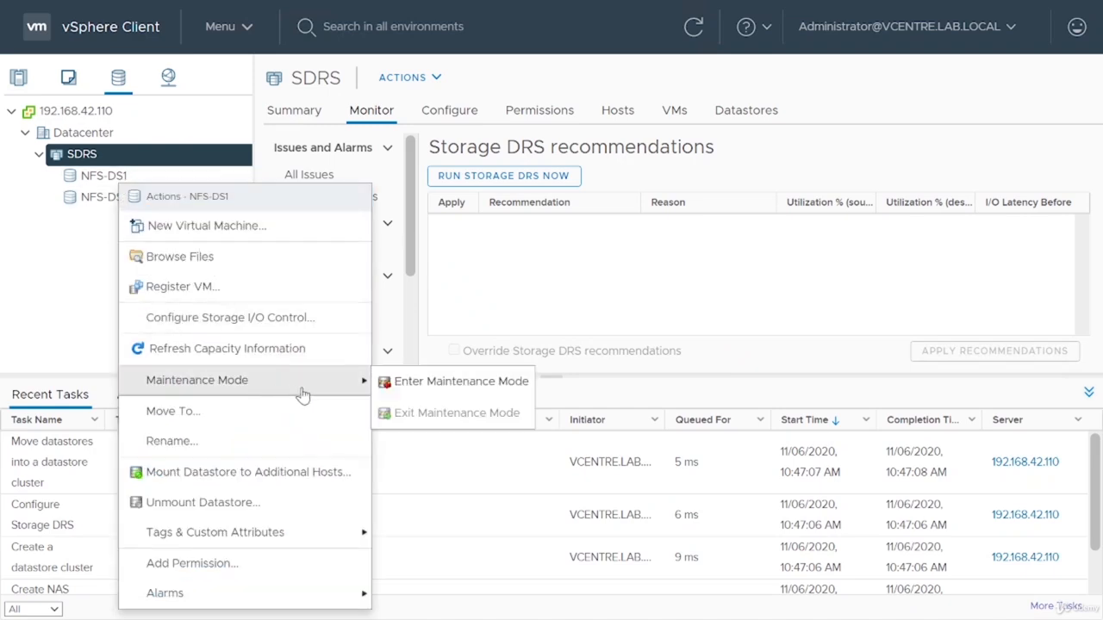
click(446, 383)
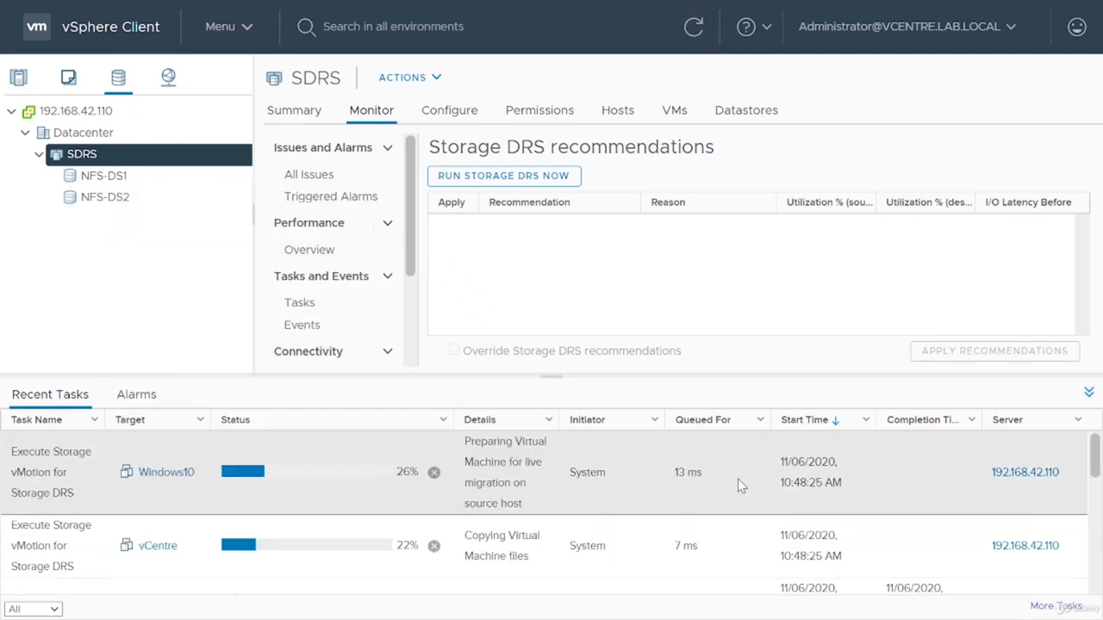